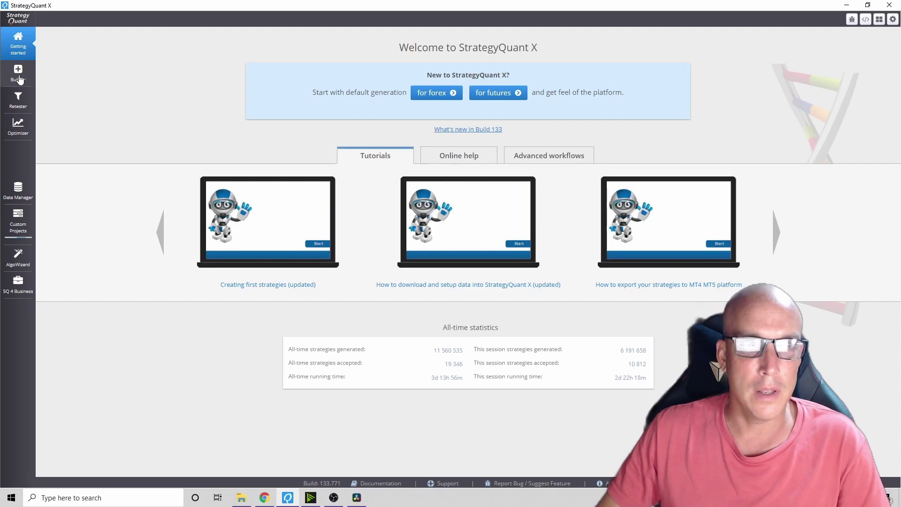
Step: In Builder, start a strategy build on GBPUSD_M1 data with the H1 timeframe
left_click(18, 79)
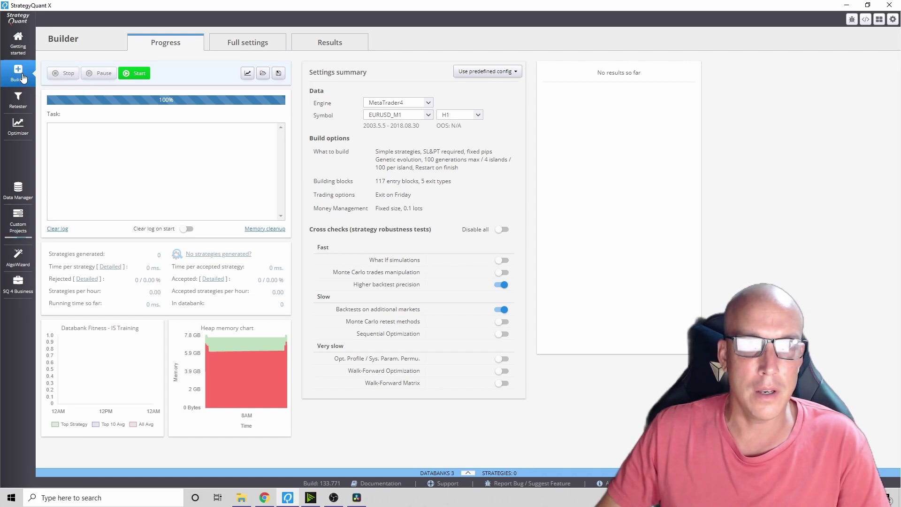
left_click(487, 76)
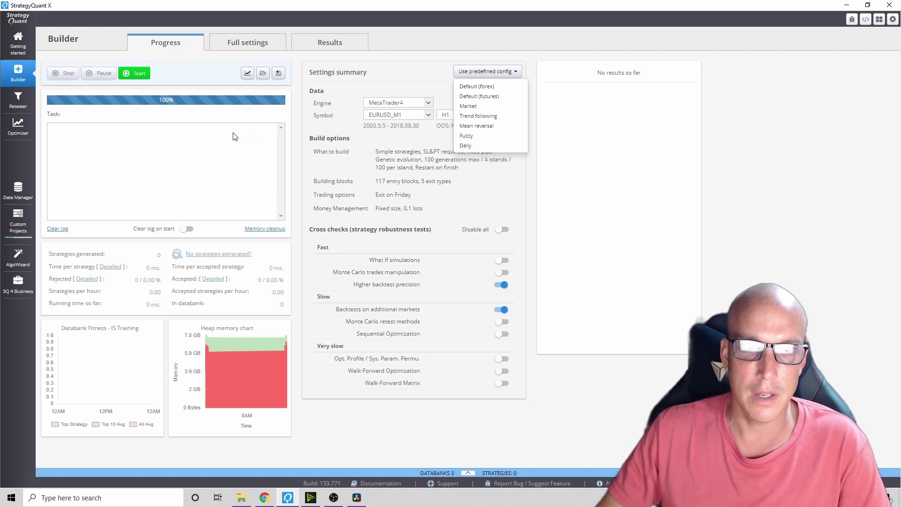
left_click(463, 86)
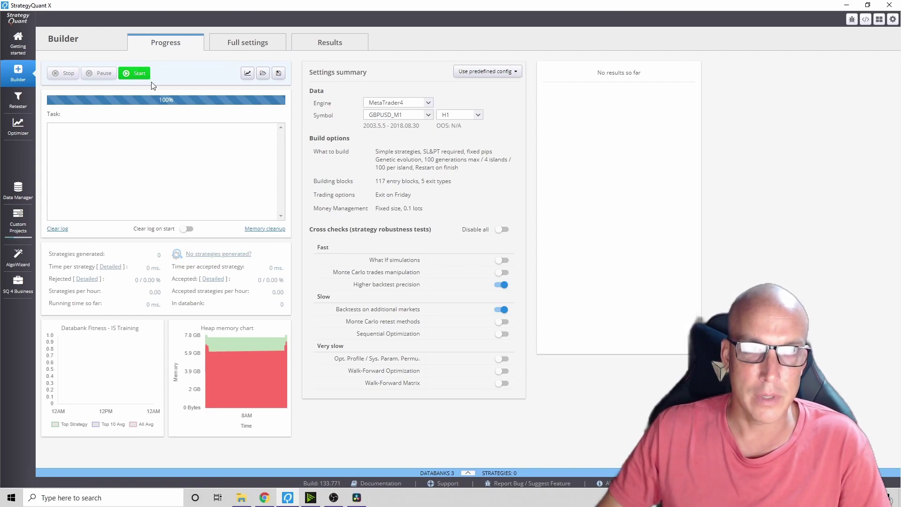
left_click(135, 74)
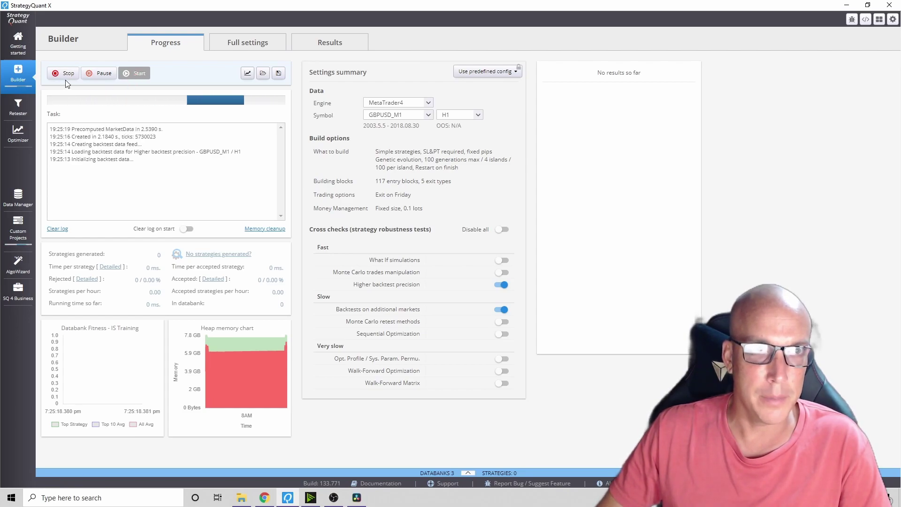
Step: Open the build's full settings and browse signal building blocks filtered by S
left_click(214, 47)
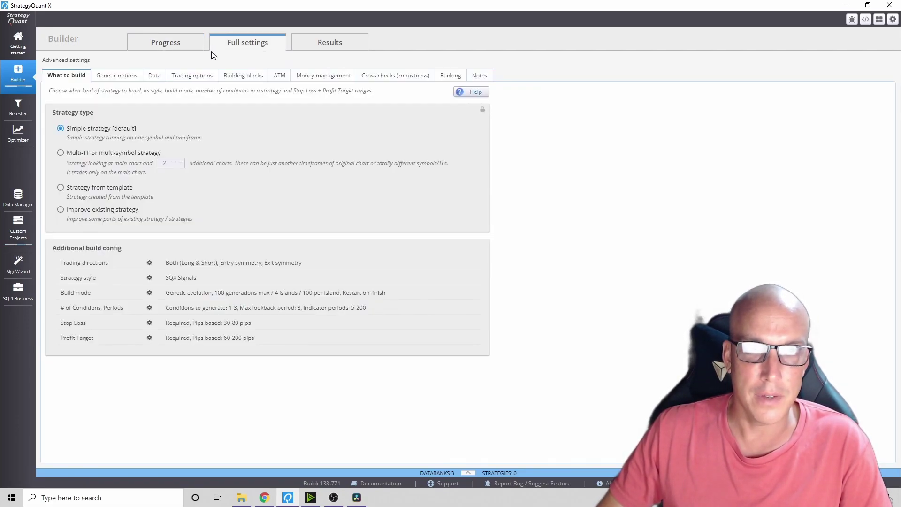
left_click(239, 78)
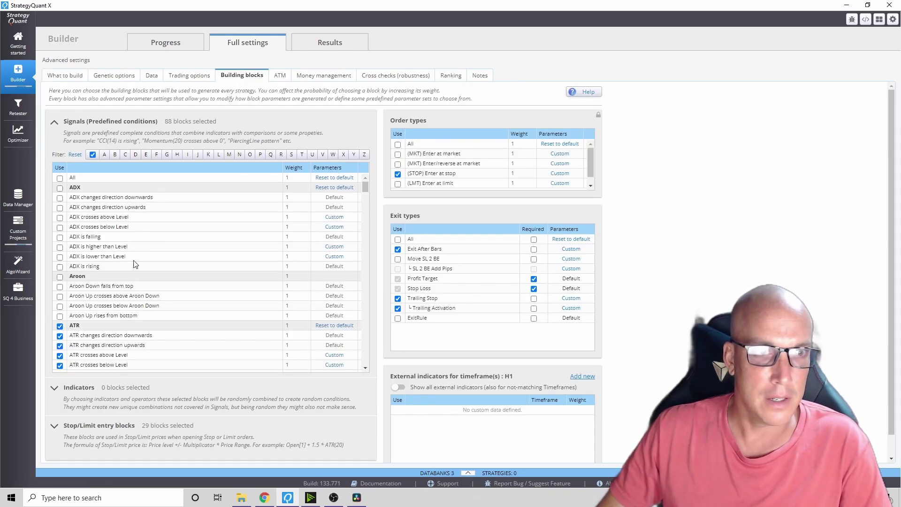
left_click(302, 154)
left_click(291, 154)
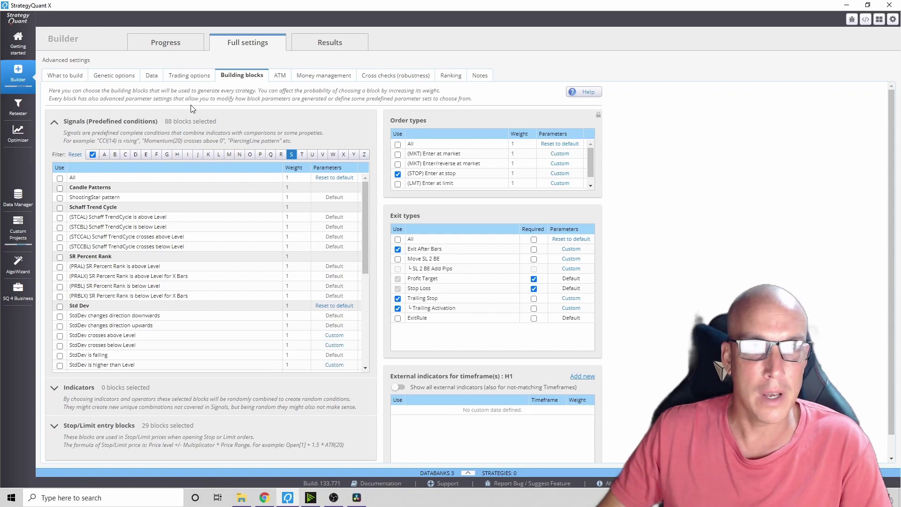
Step: Review money management, data settings keeping H1 timeframe, and strategy type options
left_click(302, 79)
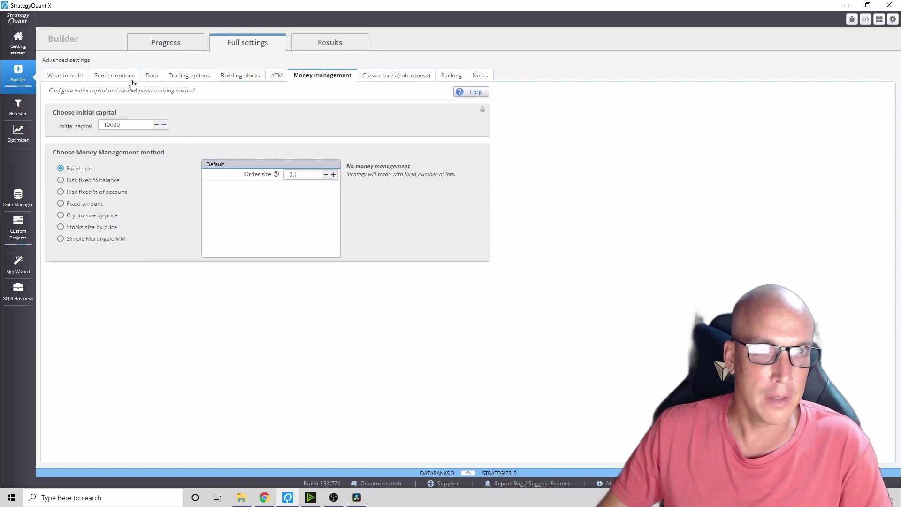
left_click(150, 76)
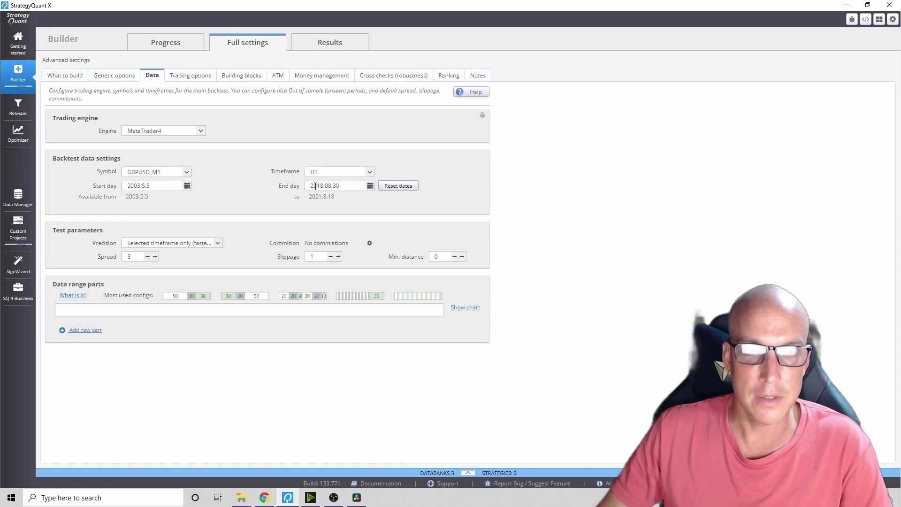
left_click(370, 172)
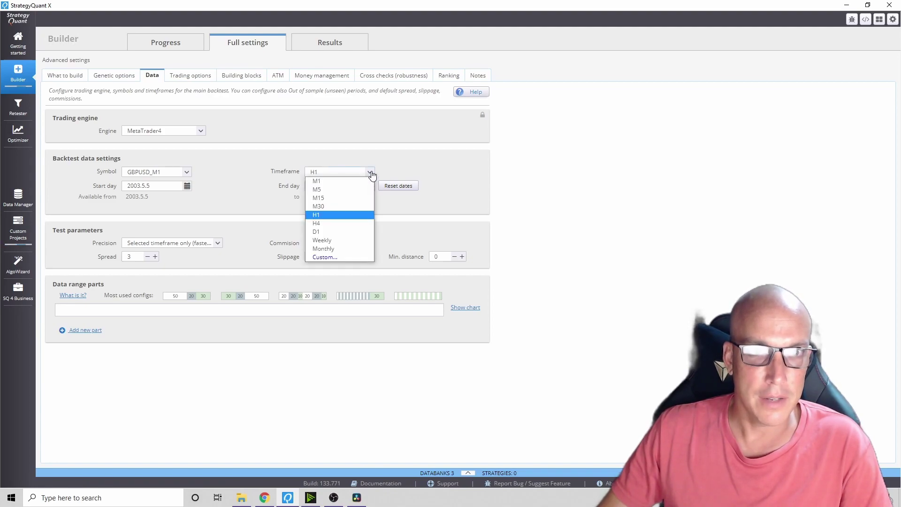
left_click(370, 172)
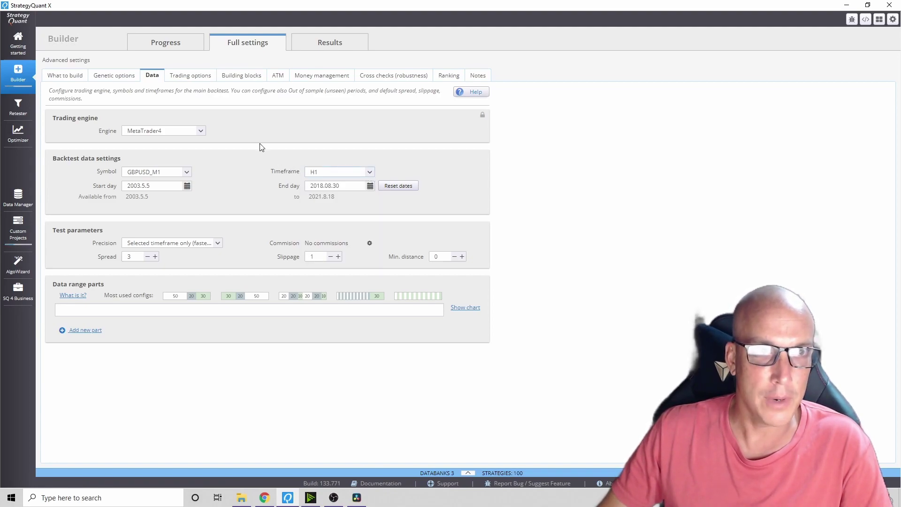
left_click(63, 76)
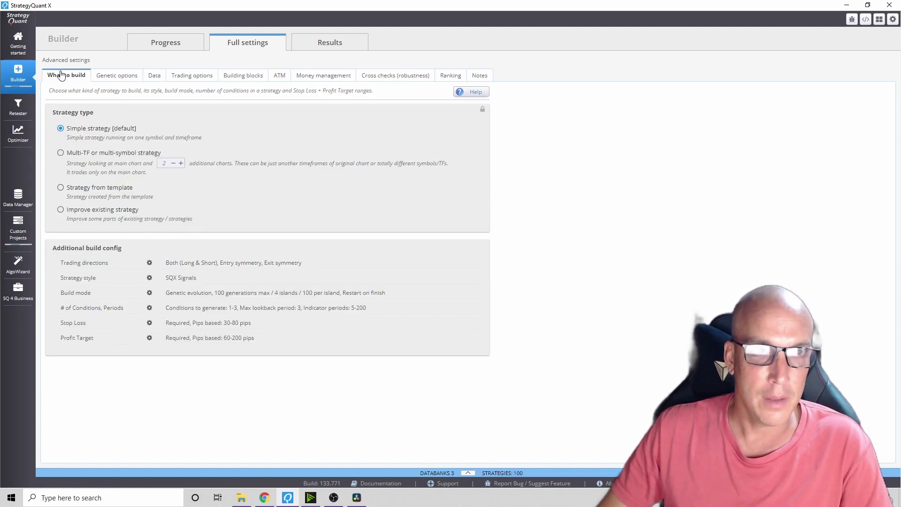
Step: Return to build progress and open Strategy 4.2.149 from the databank
left_click(133, 45)
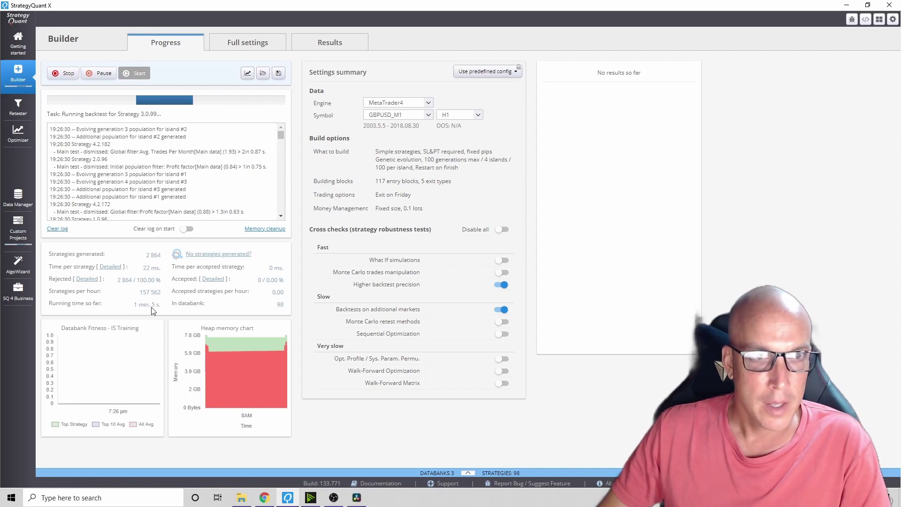
left_click(464, 472)
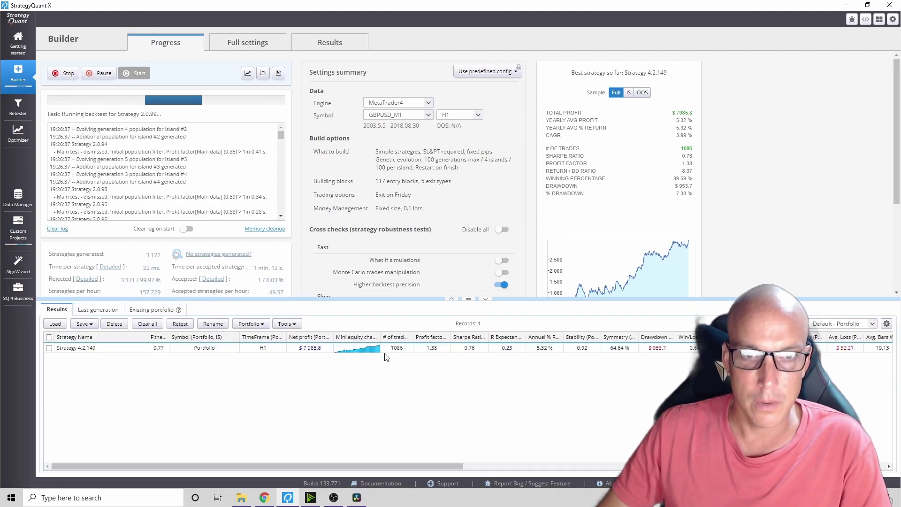
double_click(365, 351)
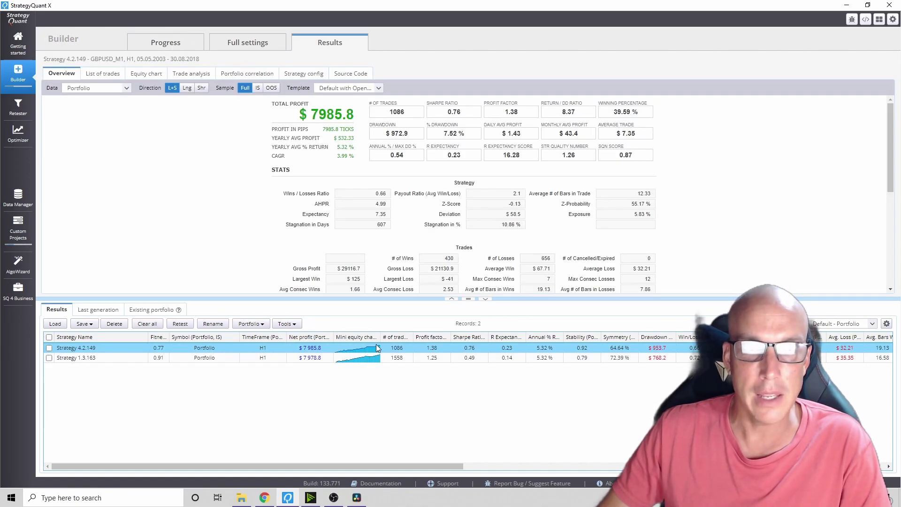
Step: Check the strategy's available source code formats, then go back to build progress
left_click(344, 75)
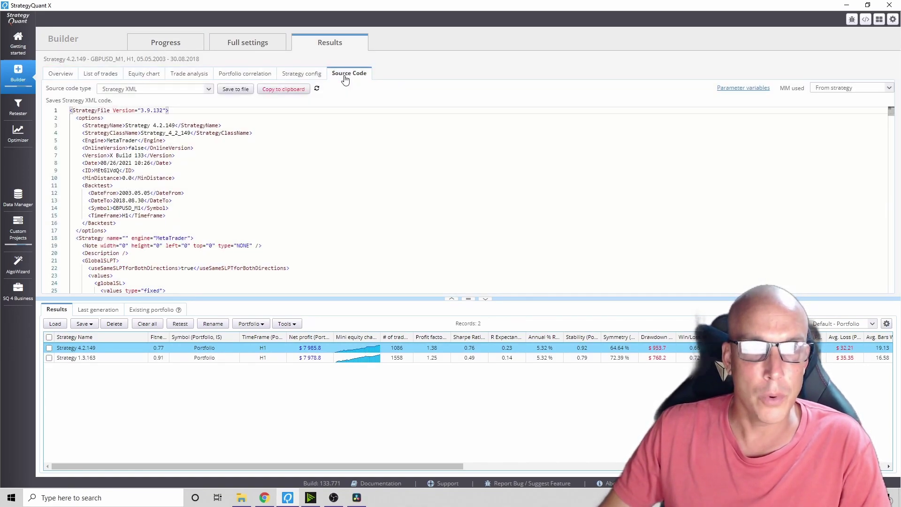
left_click(285, 91)
left_click(209, 89)
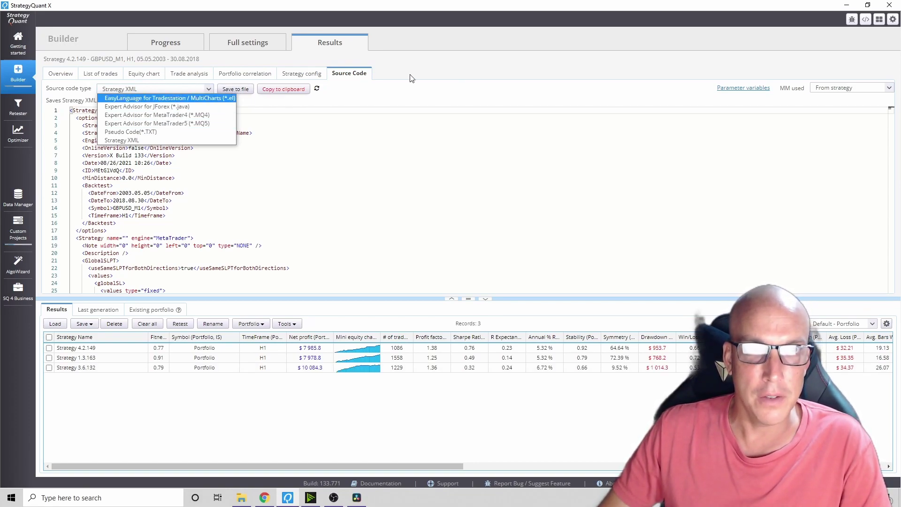
left_click(134, 43)
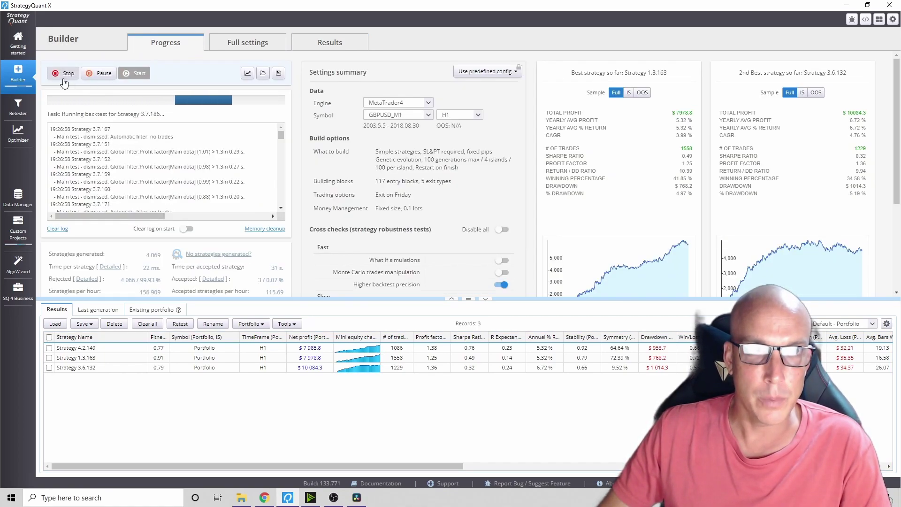
Step: Stop the build, hide and reshow the Databanks panel, and open the Retester
left_click(62, 74)
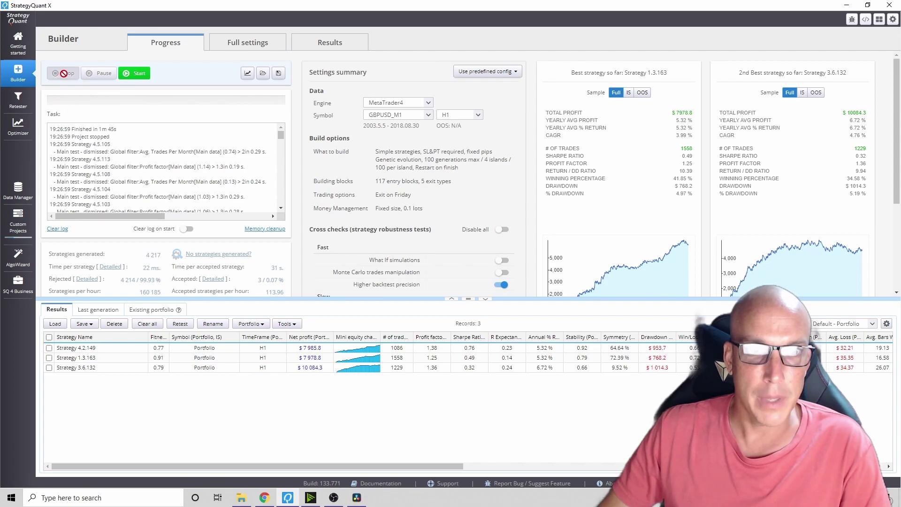
left_click(489, 301)
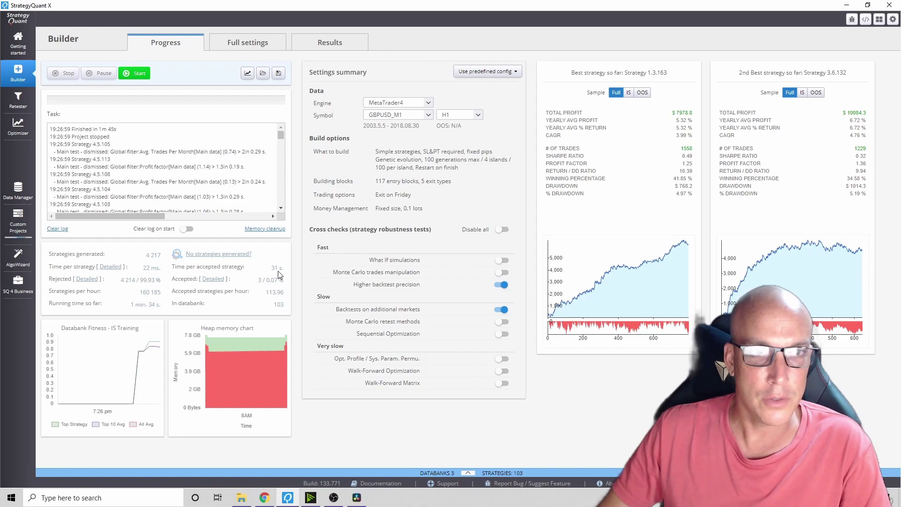
left_click(471, 473)
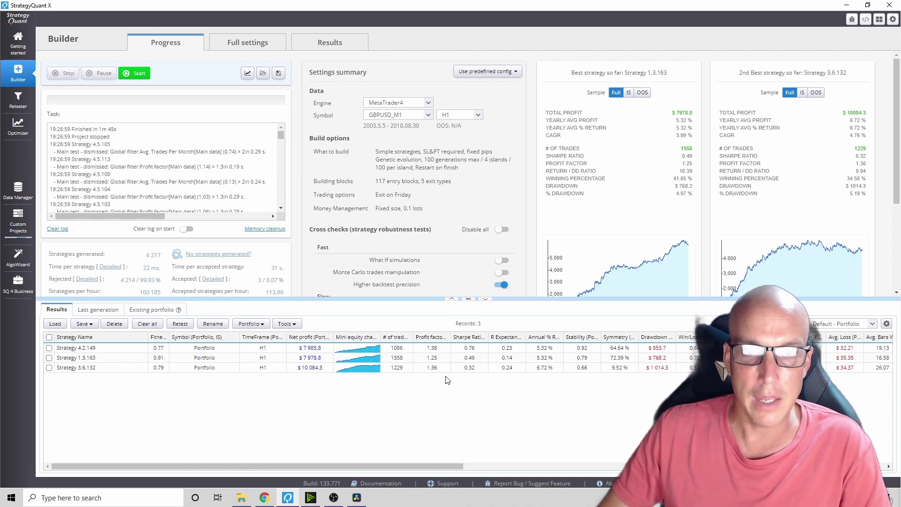
left_click(25, 103)
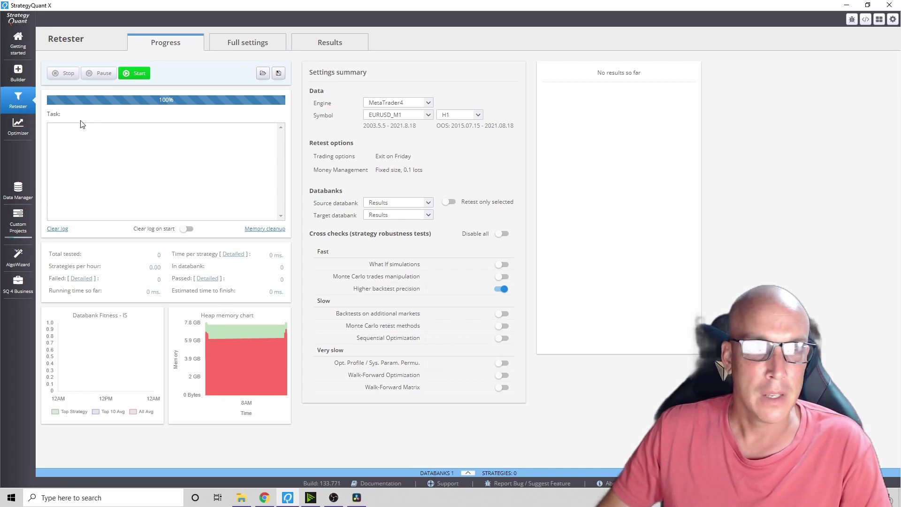
Step: Glance at the Optimizer module, then open AlgoWizard on a blank new strategy
left_click(18, 126)
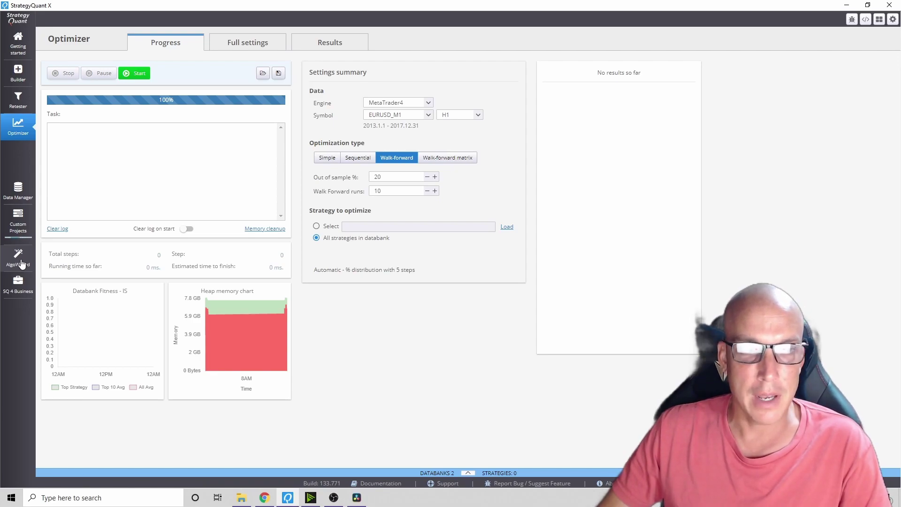
left_click(21, 264)
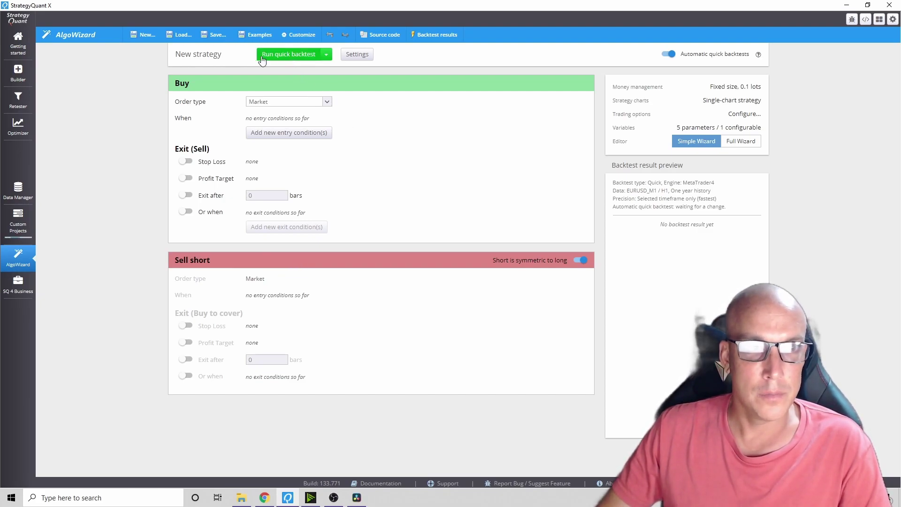
Step: Review imported market data in Data Manager, then open the Example custom project's results
left_click(23, 192)
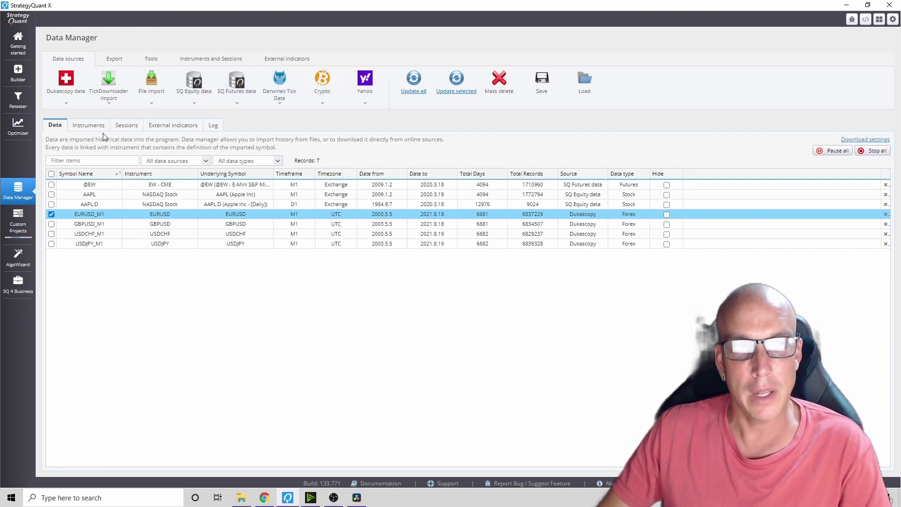
left_click(17, 221)
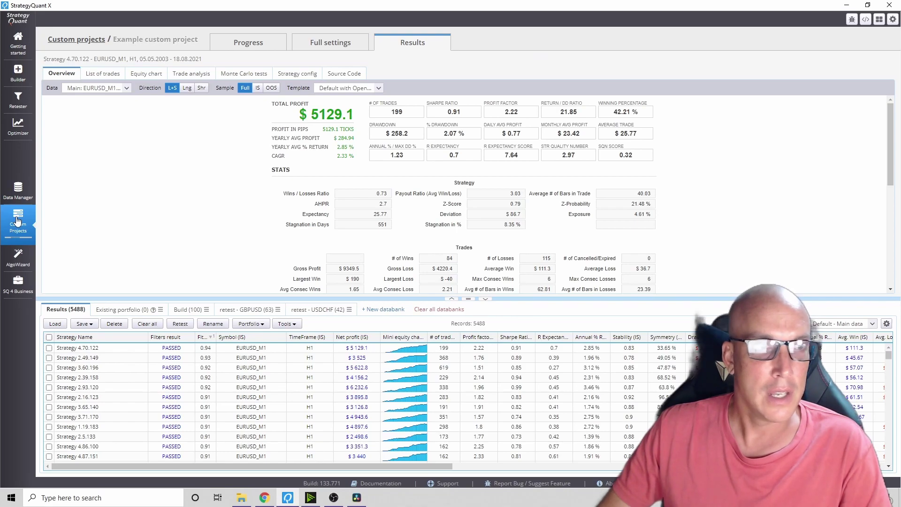
Step: Go back to the Custom projects list via the breadcrumb link
left_click(71, 39)
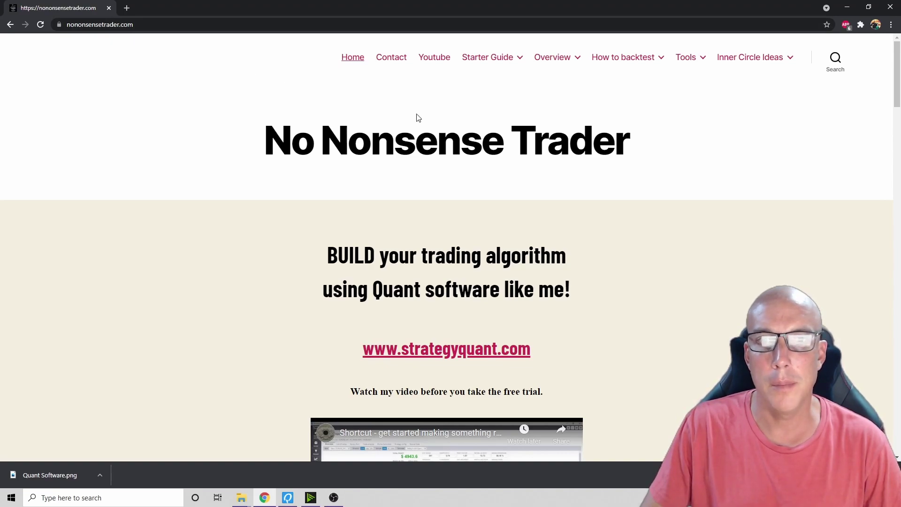
Step: Scroll the No Nonsense Trader home page down to the embedded Shortcut video
scroll(419, 116, "down", 1)
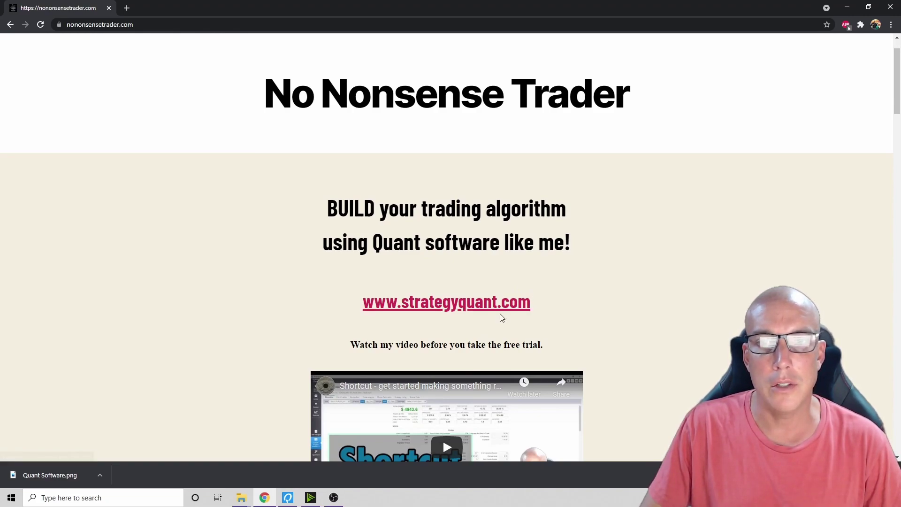
scroll(507, 319, "down", 3)
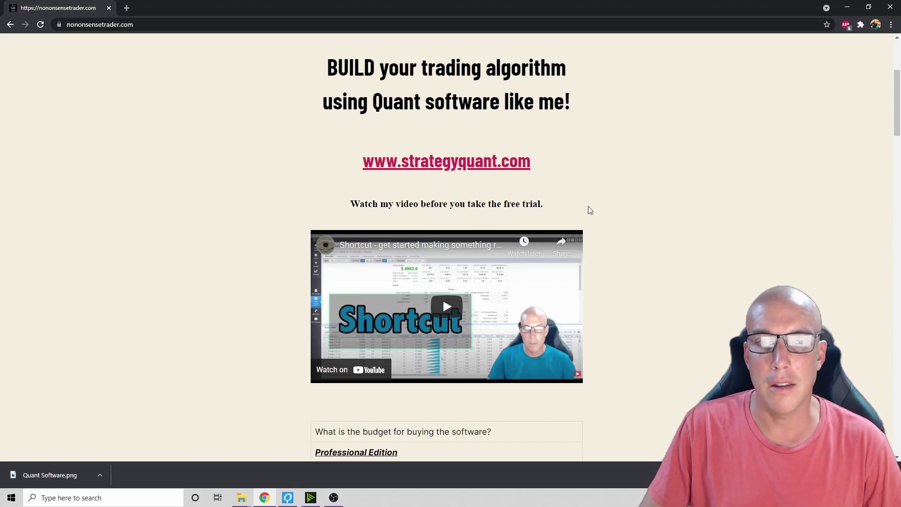
Step: Scroll down to the Professional Edition coupon pricing: 1310USD over 12 months or 1290USD once
scroll(590, 209, "down", 2)
scroll(590, 209, "down", 1)
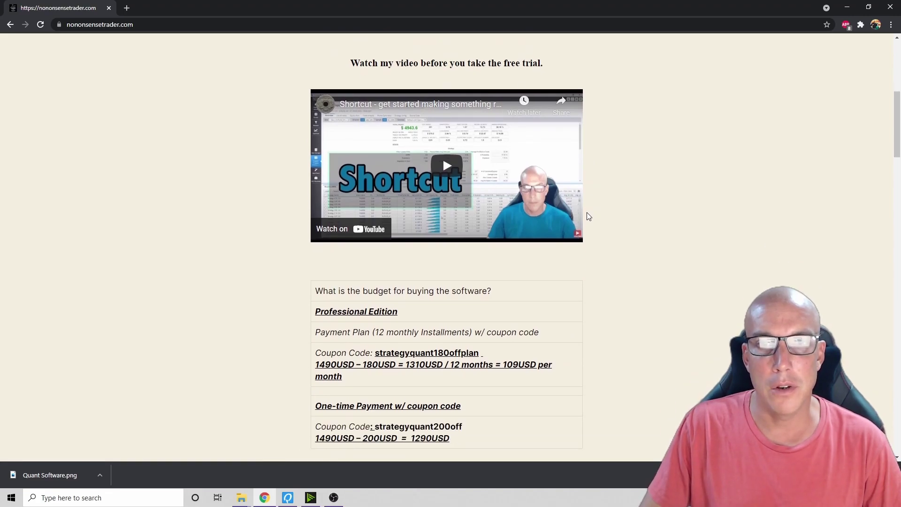
scroll(569, 274, "down", 1)
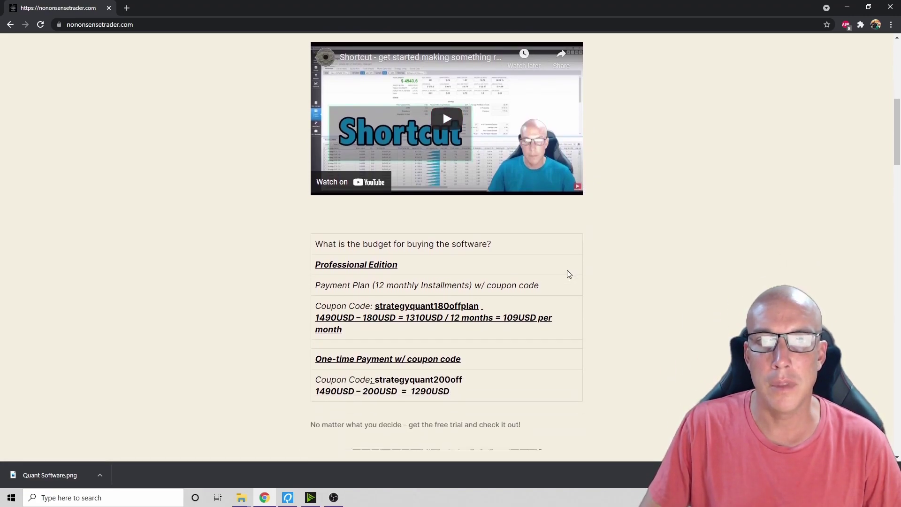